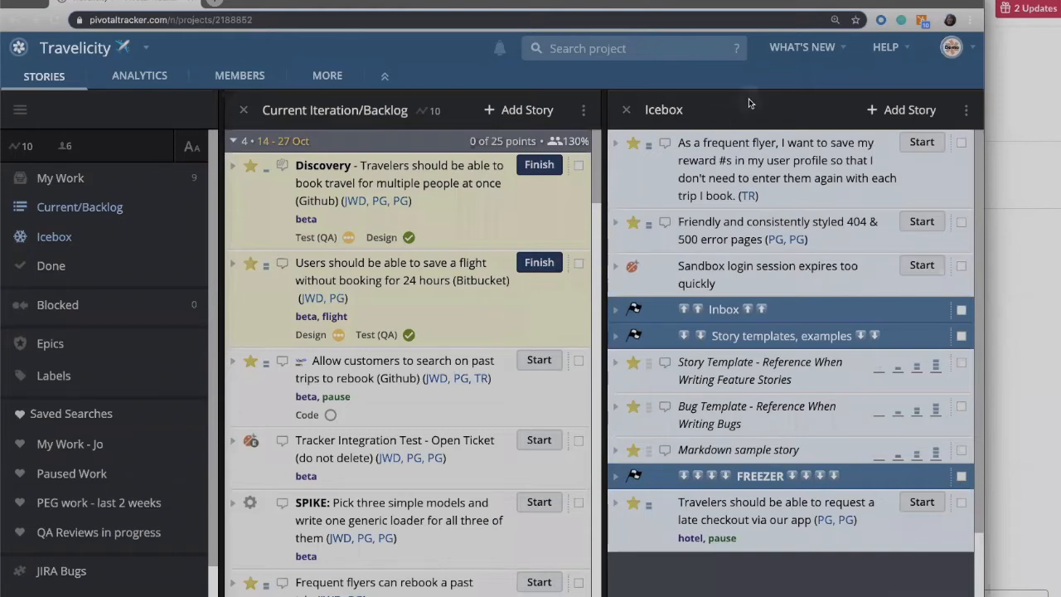
# Search the Tracker Help Center for "slack" and open the article on installing the Pivotal Tracker app for Slack.
pyautogui.click(882, 48)
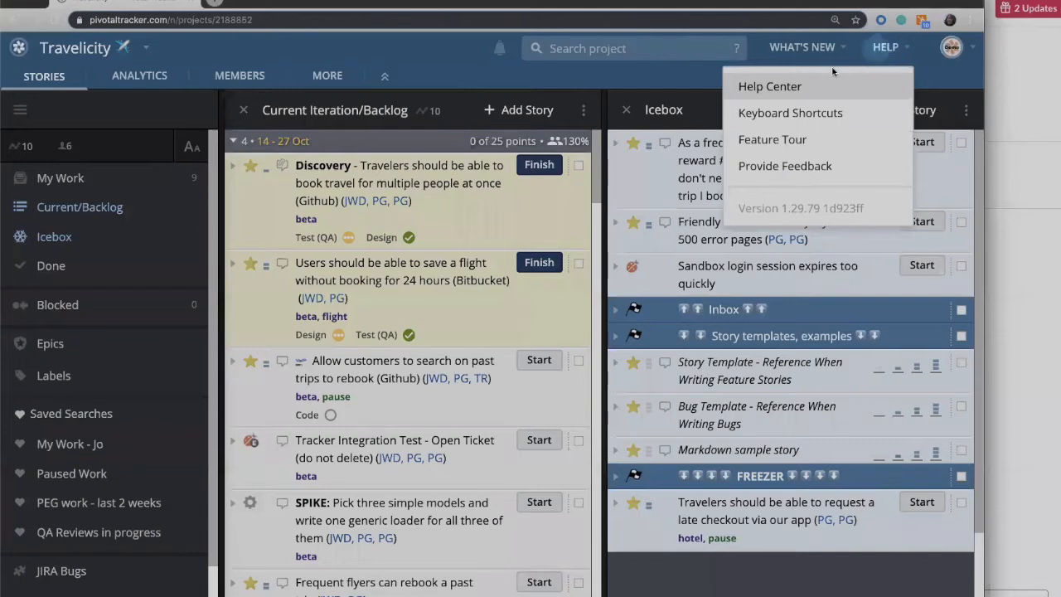
pyautogui.click(750, 88)
pyautogui.click(402, 256)
pyautogui.write('slack')
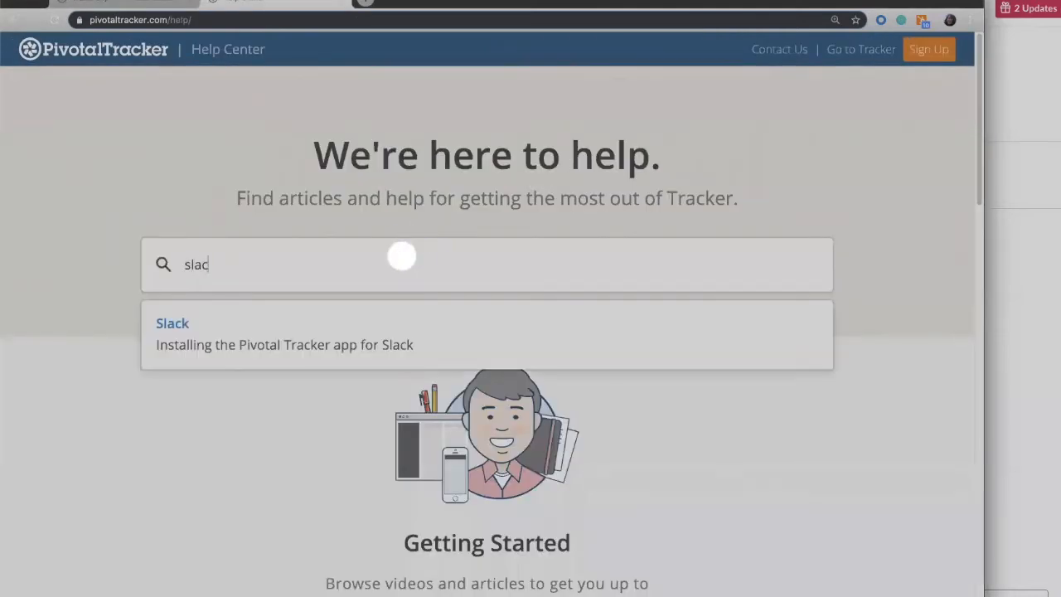
pyautogui.click(173, 329)
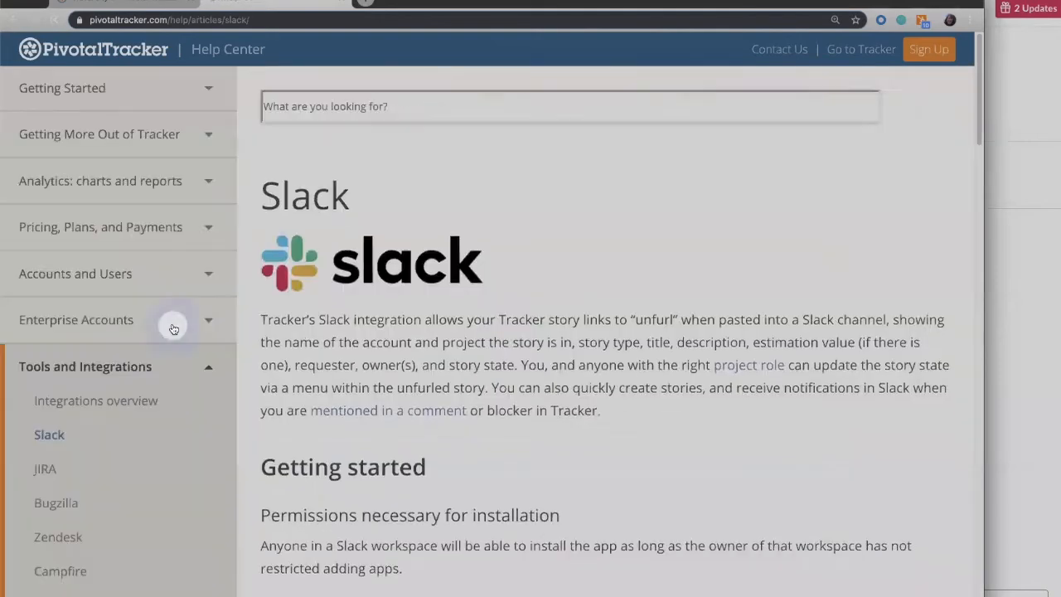
# Start adding the Pivotal Tracker app to Slack from the article's installation section.
pyautogui.scroll(-2, 489, 315)
pyautogui.scroll(-4, 502, 349)
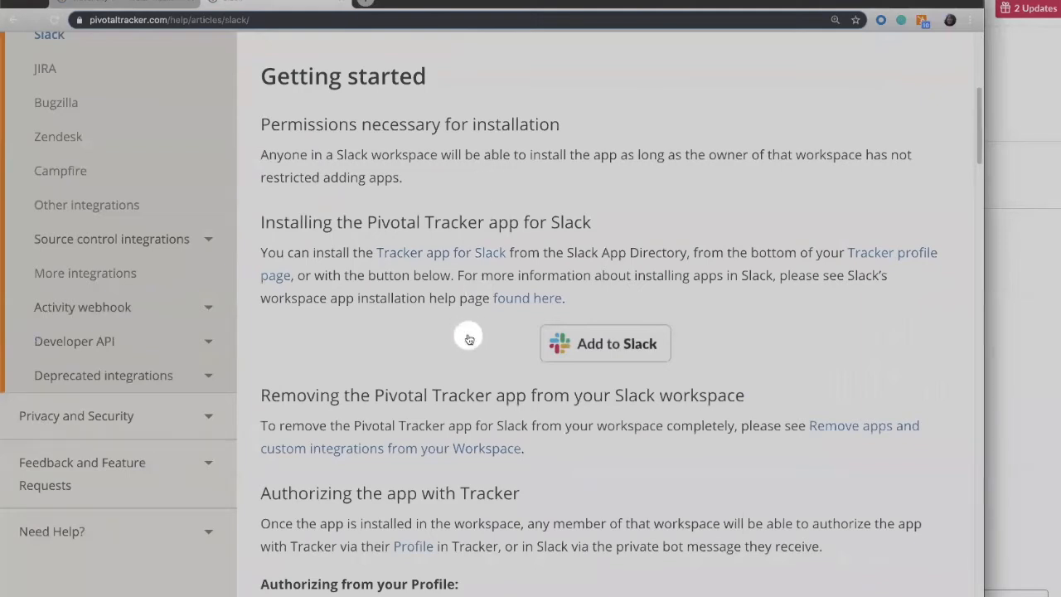
pyautogui.click(611, 345)
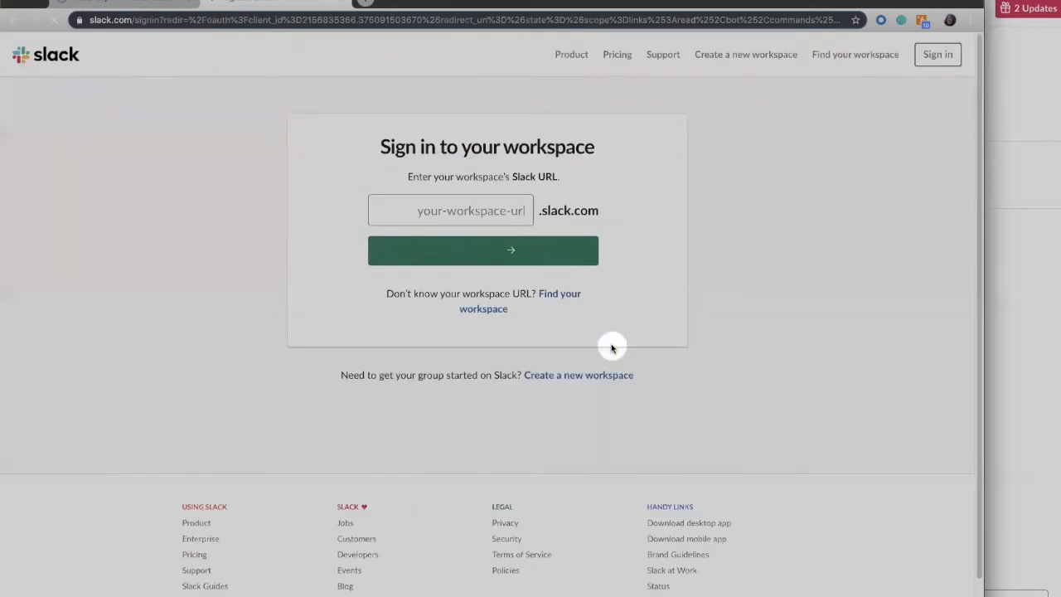
# Look up the workspace's URL in the Slack desktop app and return to the browser sign-in page.
pyautogui.click(439, 209)
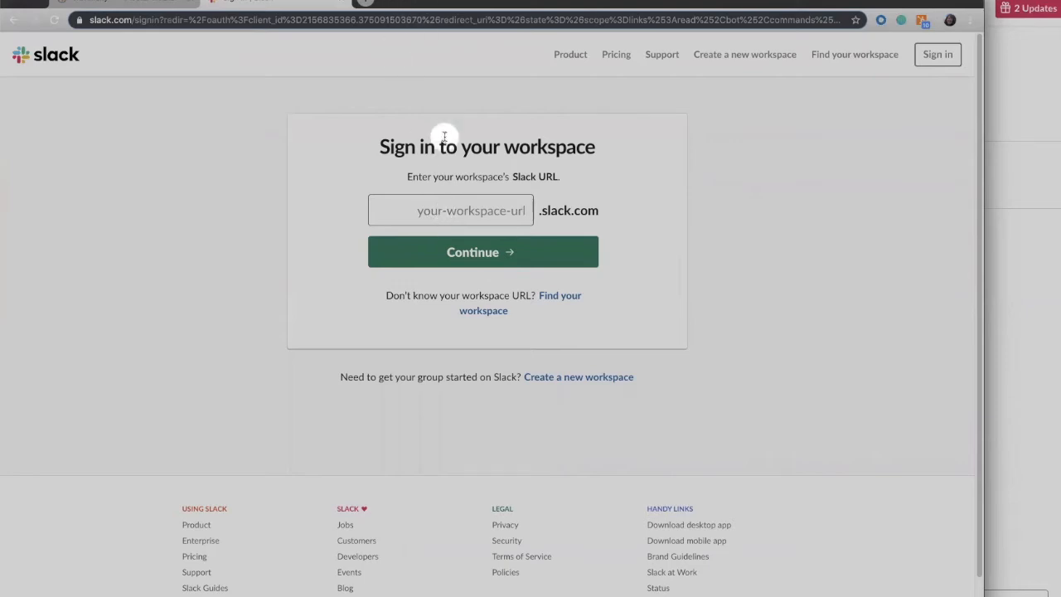
pyautogui.click(1012, 256)
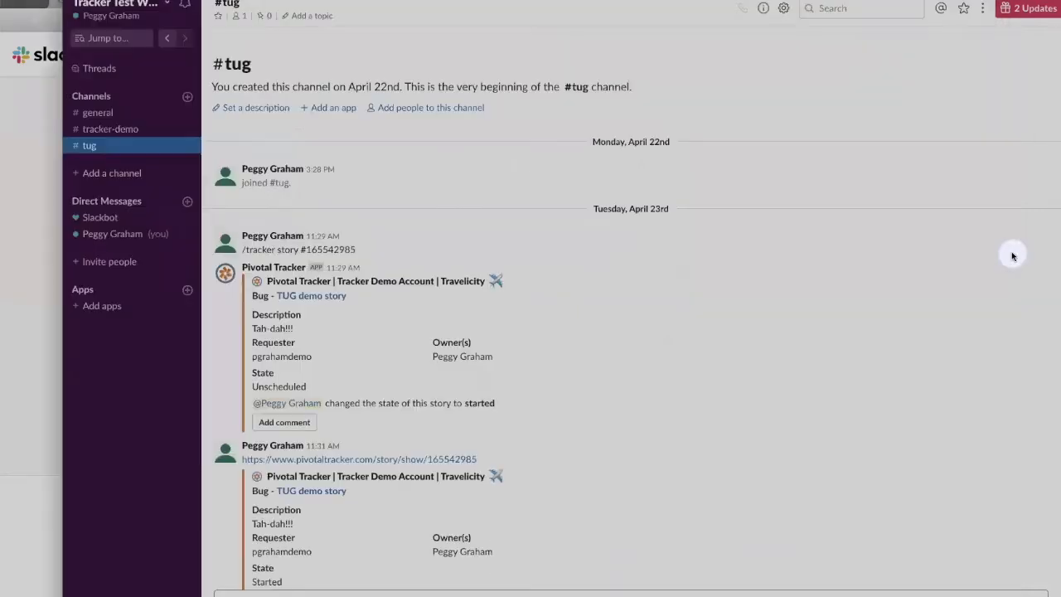
pyautogui.click(167, 5)
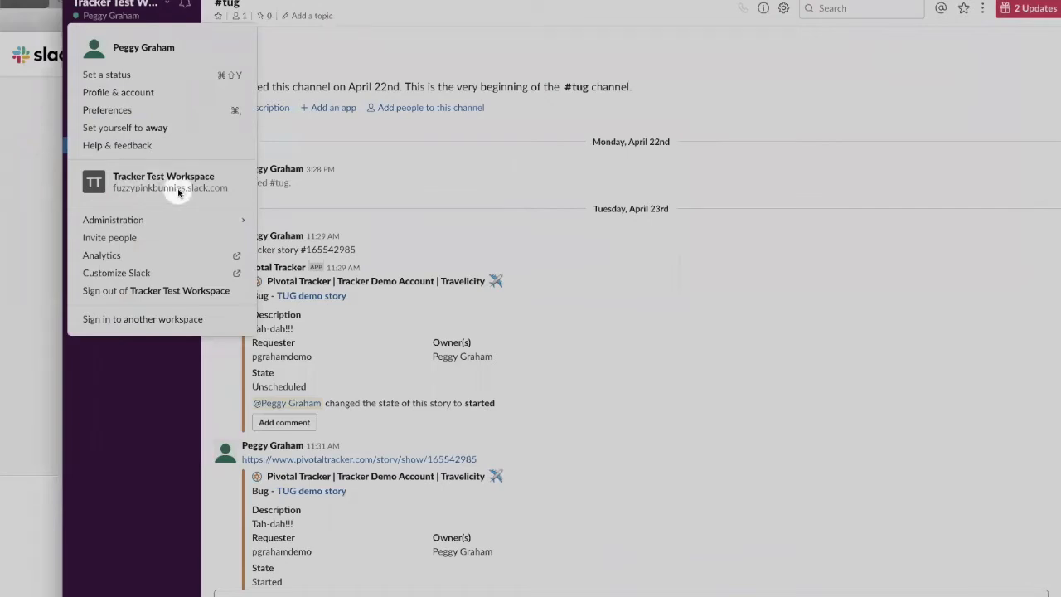
pyautogui.click(12, 211)
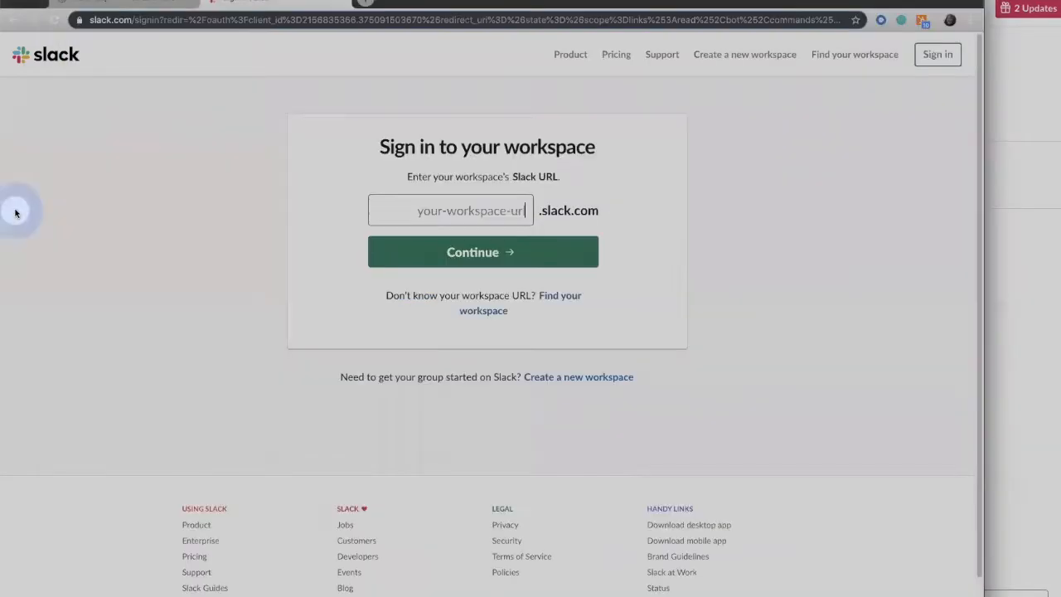
# Enter fuzzypinkbunnies as the workspace's Slack URL and continue to its sign-in page.
pyautogui.click(449, 215)
pyautogui.write('fuzz')
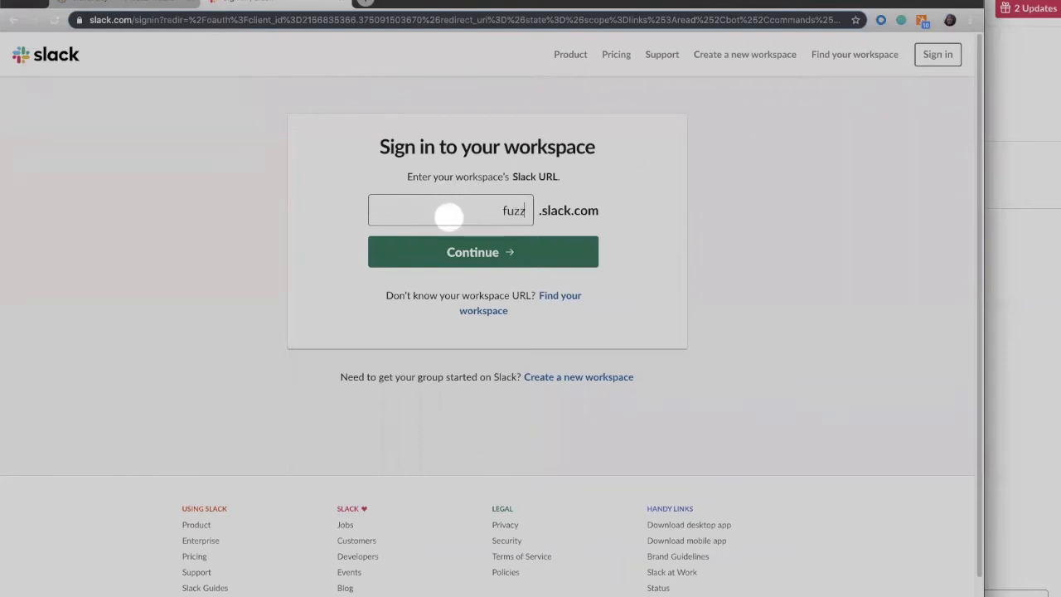
pyautogui.write('ypinkbunnies')
pyautogui.click(466, 254)
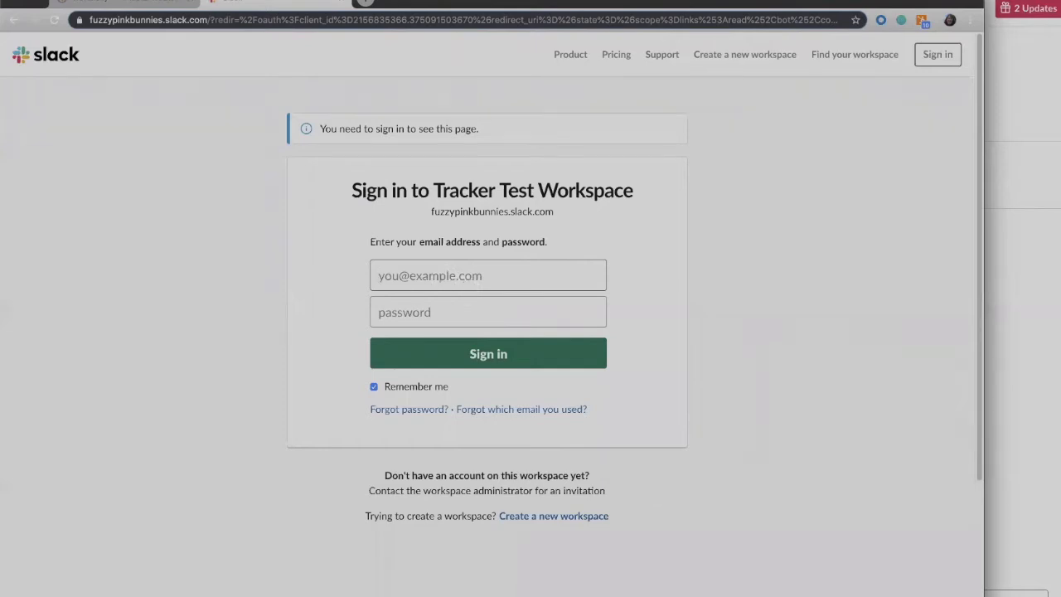
# Sign in to Tracker Test Workspace and allow Pivotal Tracker the requested access, without saving the password in the browser.
pyautogui.click(533, 397)
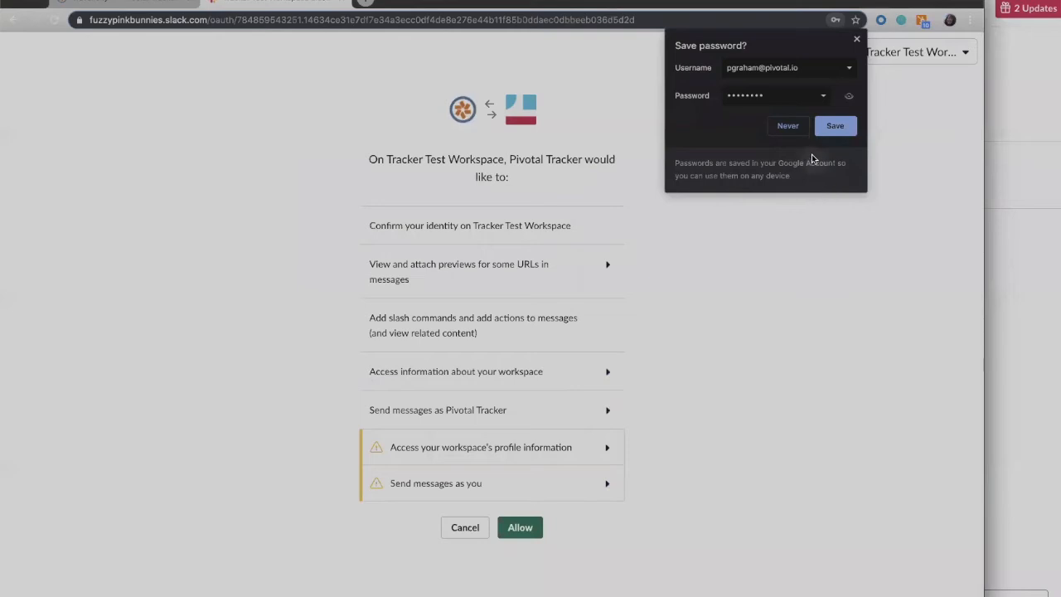
pyautogui.click(857, 39)
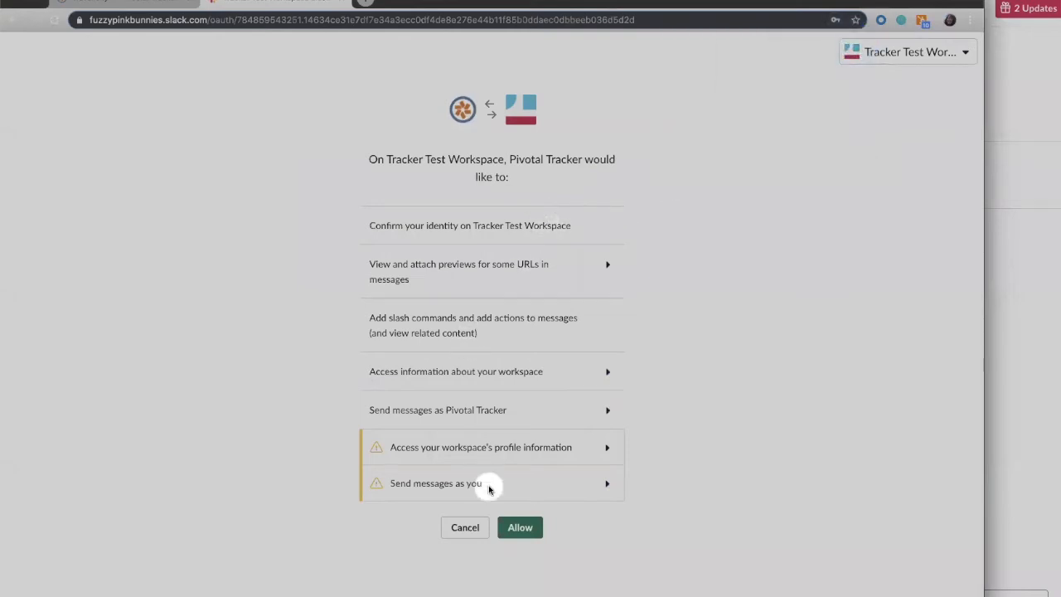
pyautogui.click(530, 531)
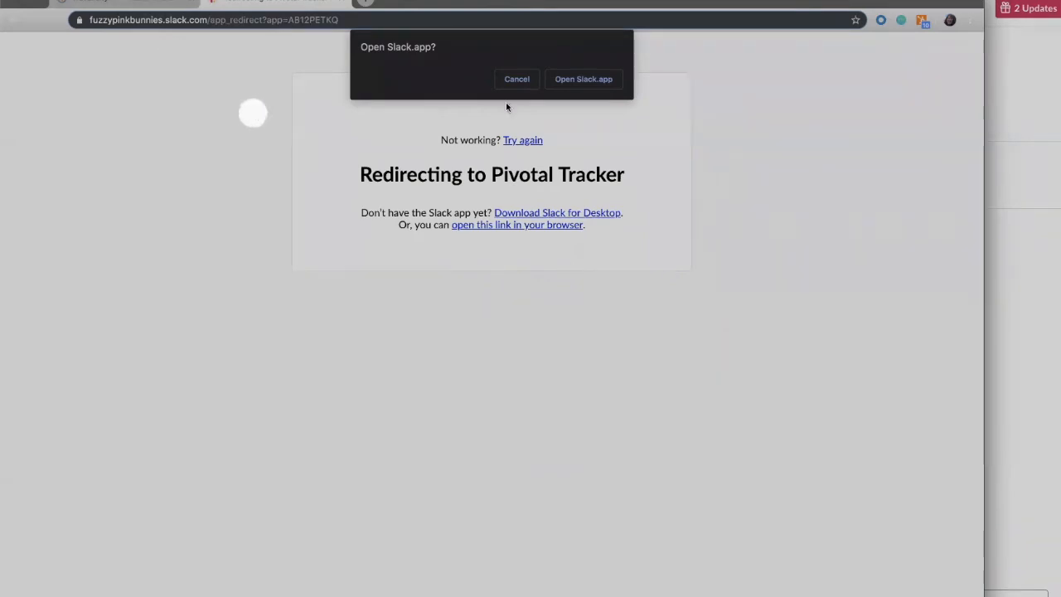
# Open the Pivotal Tracker conversation in the Slack app and close the workspace menu and Workspace Directory pane.
pyautogui.click(585, 79)
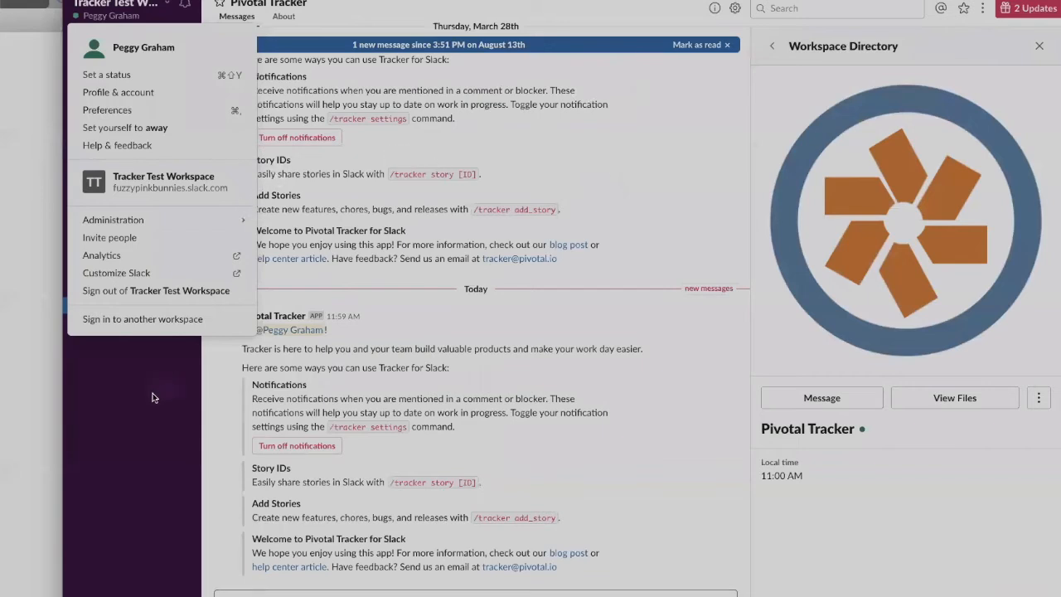
pyautogui.click(144, 419)
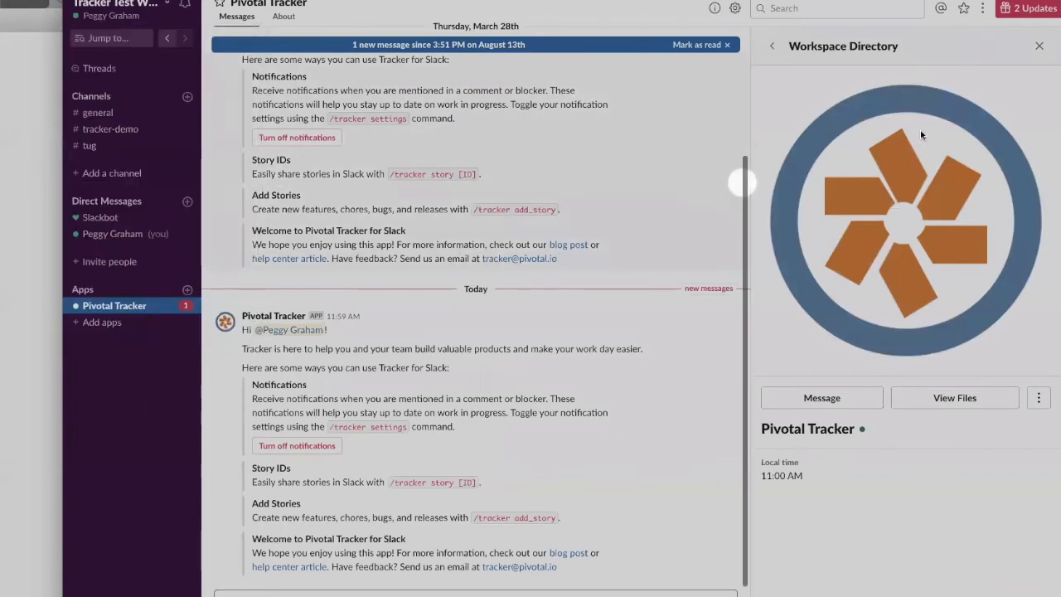
pyautogui.click(1042, 47)
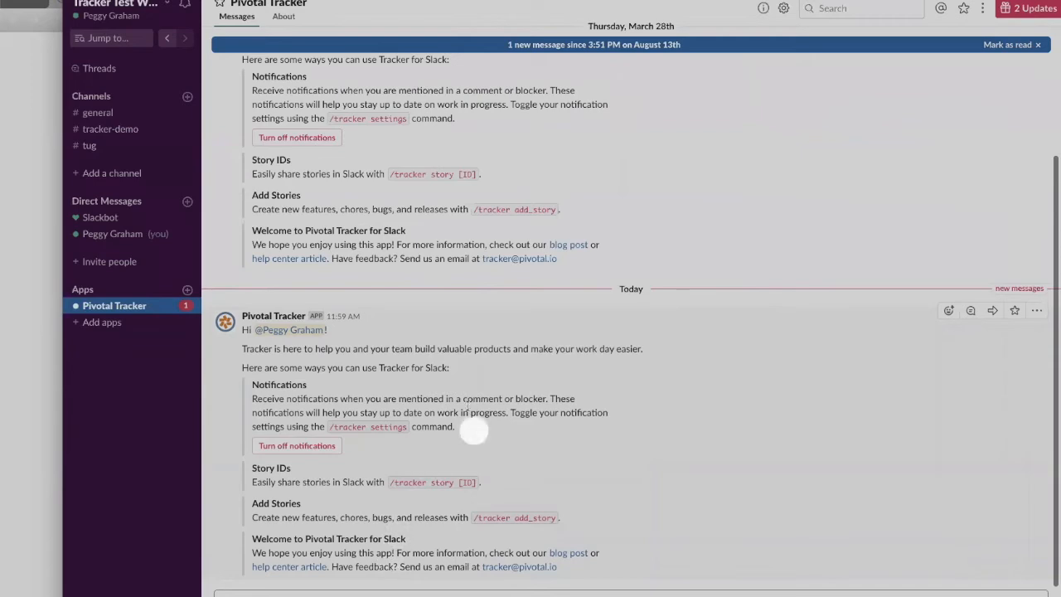
# Open the Add Story form from the #tracker-demo channel with the /tracker add_story command.
pyautogui.click(141, 131)
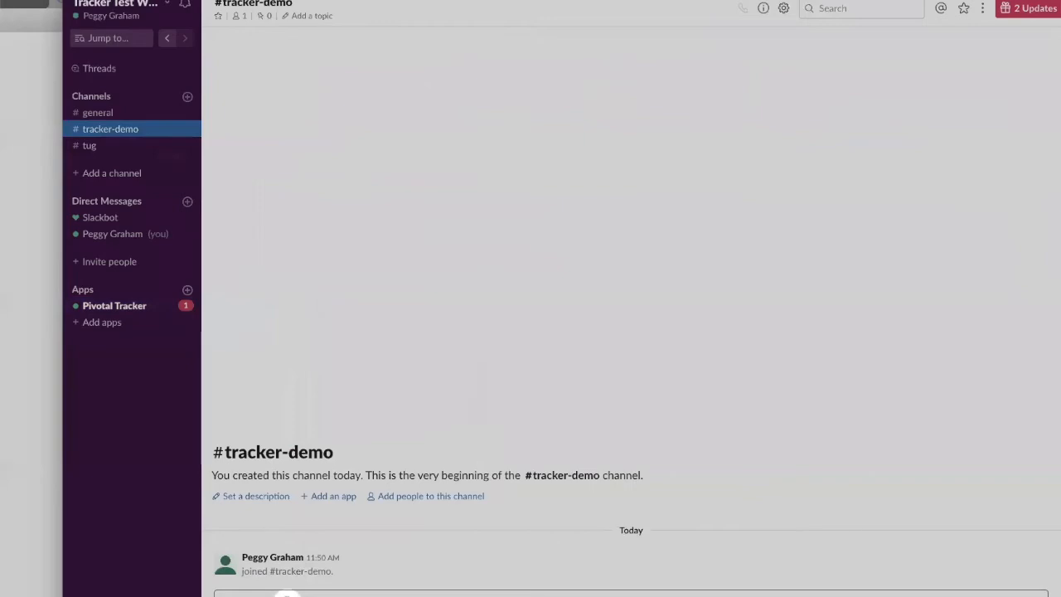
pyautogui.write('/')
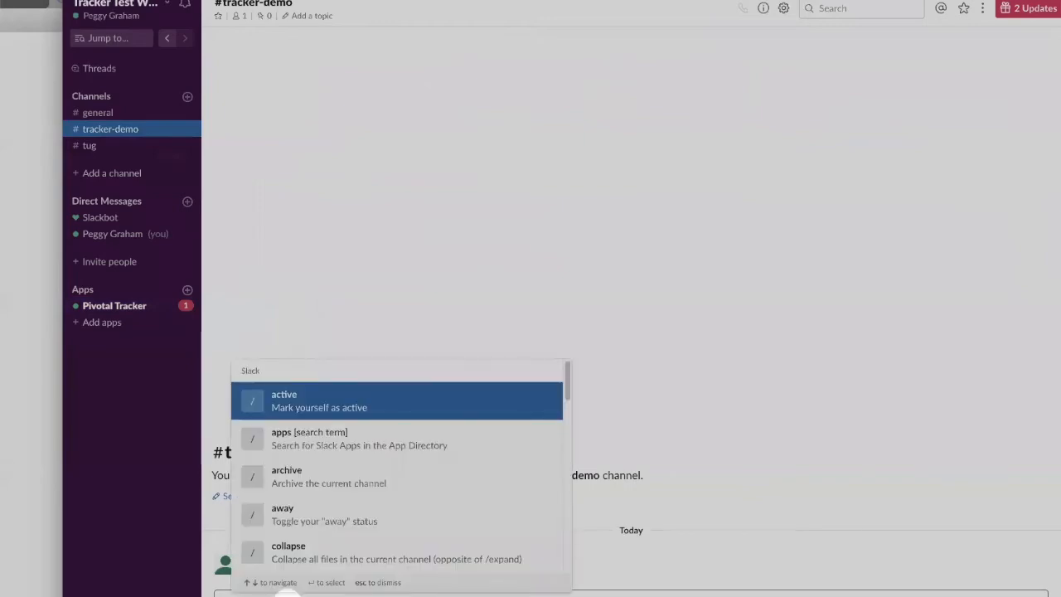
pyautogui.write('tr')
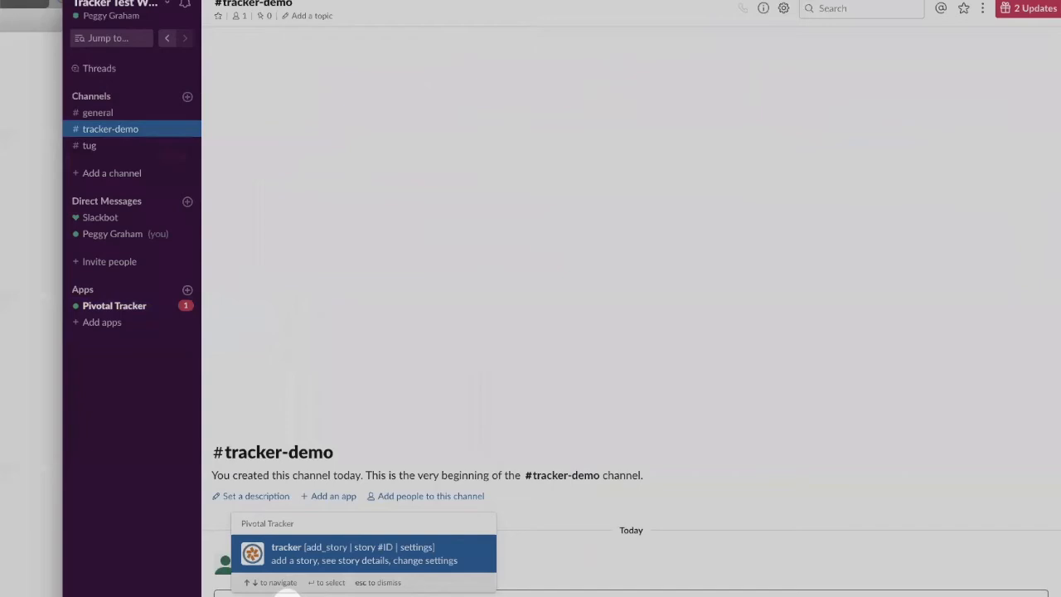
pyautogui.press('Return')
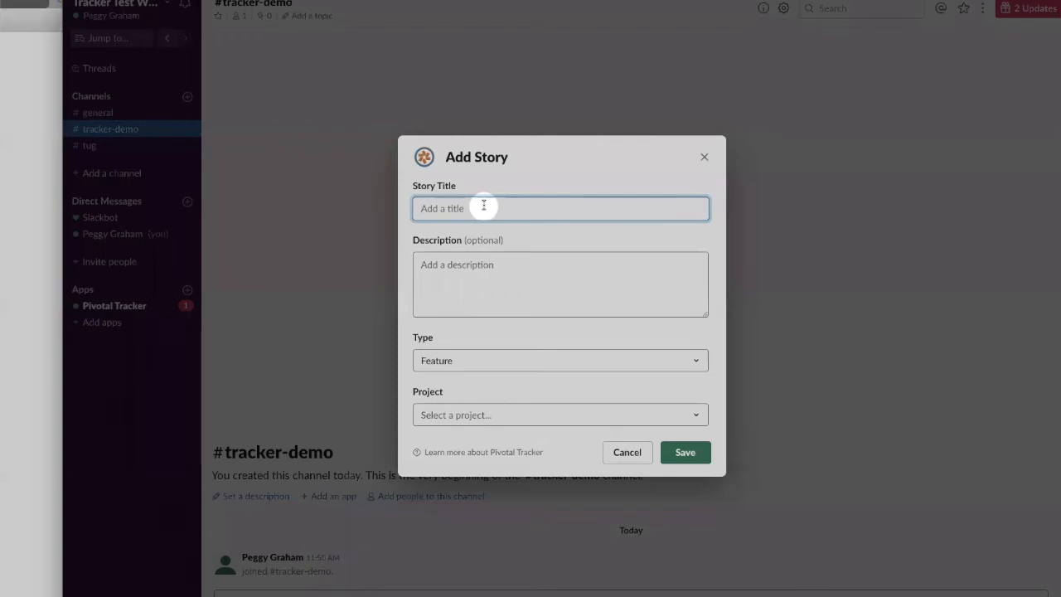
# Title the story "Allow Travelers to search for cruises" and describe it as "as a, I want, so that..".
pyautogui.write('A')
pyautogui.write('llow ')
pyautogui.write('Travlers to search for cruises')
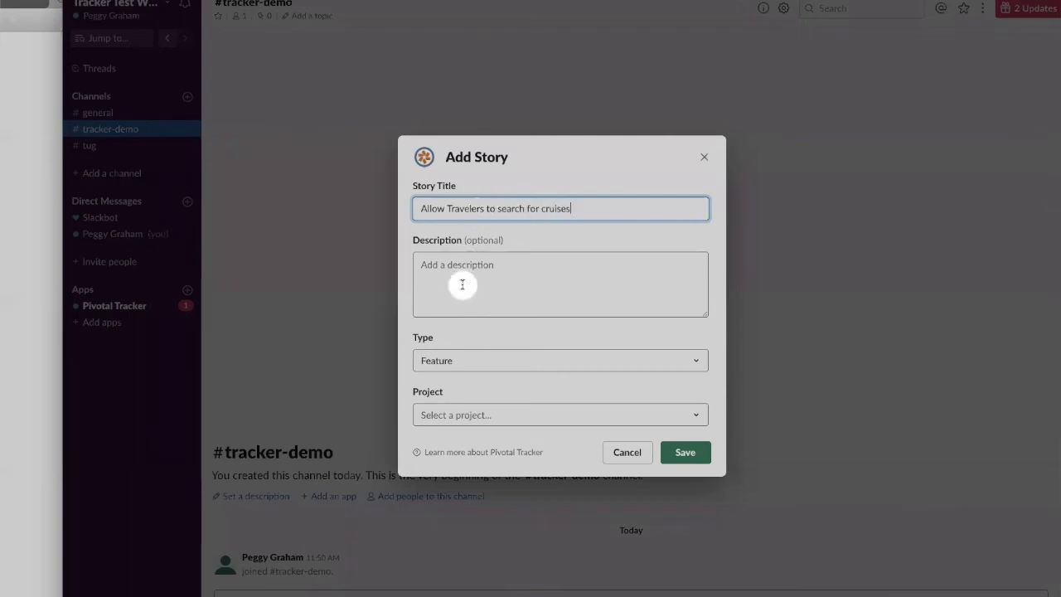
pyautogui.click(462, 284)
pyautogui.write('as a')
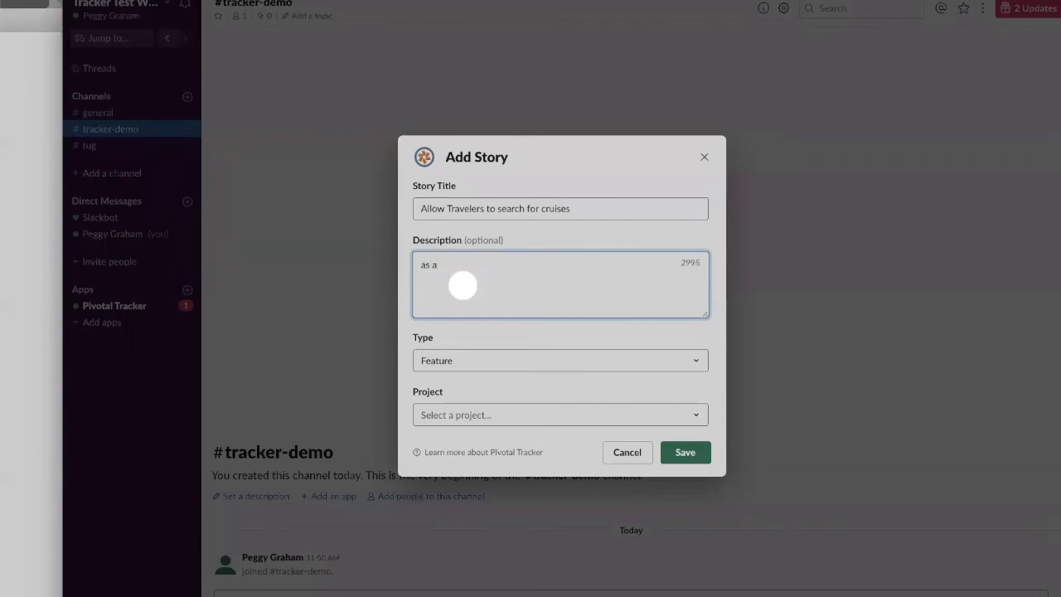
pyautogui.write(', I want, so that..')
# Set the story type to Feature and the project to Travelicity, and save the story.
pyautogui.click(511, 365)
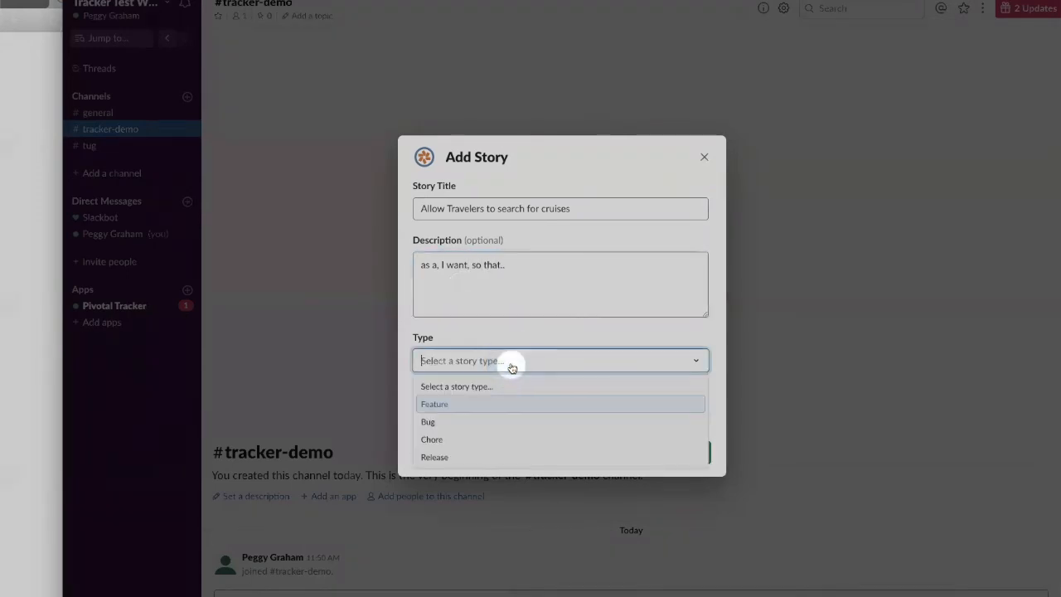
pyautogui.click(489, 403)
pyautogui.click(490, 412)
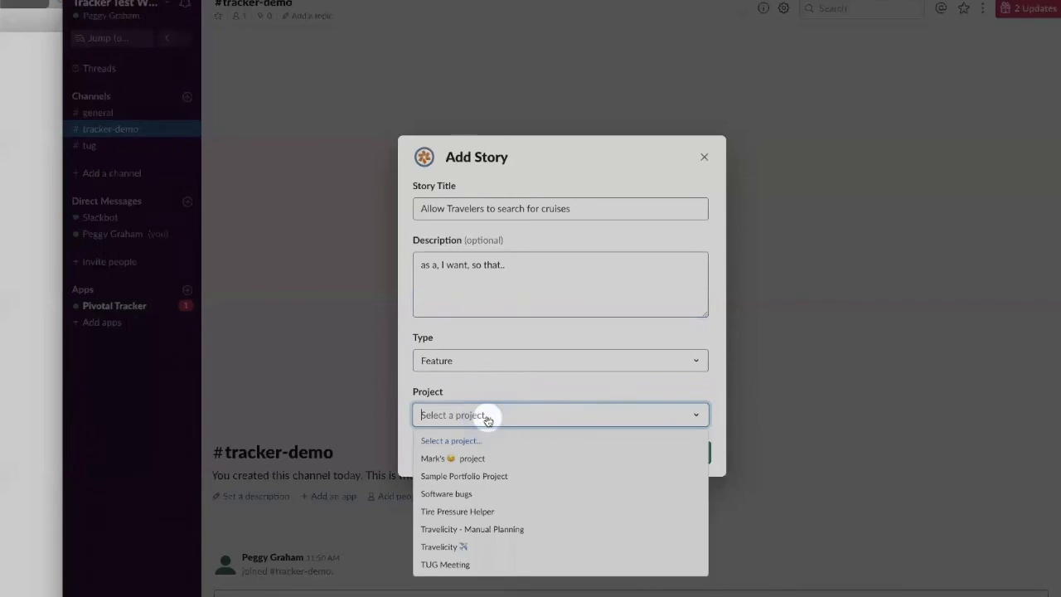
pyautogui.click(454, 547)
pyautogui.click(673, 452)
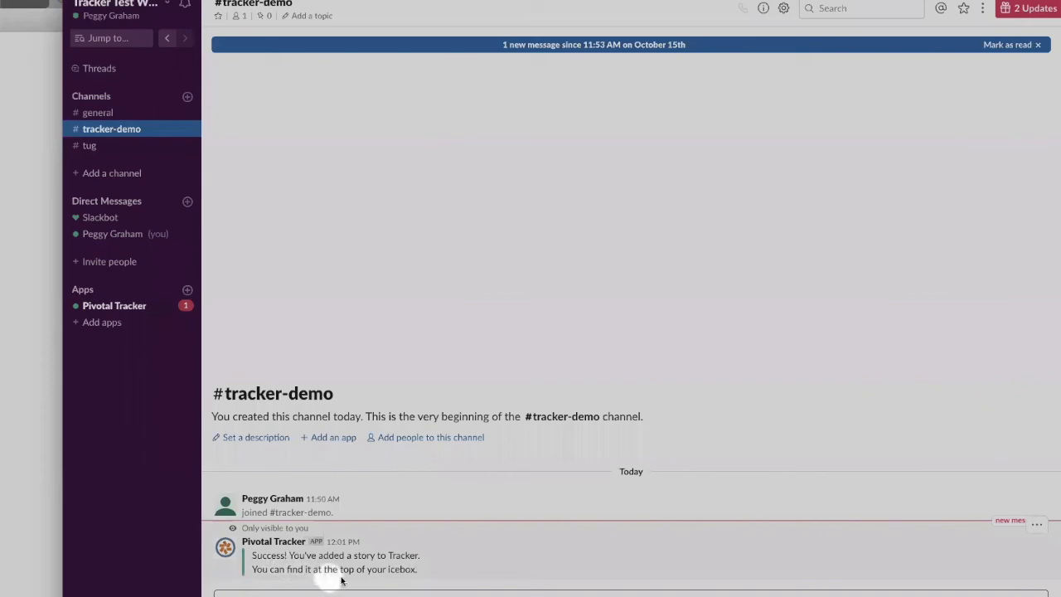
# Switch to the Travelicity project in Tracker and examine the details of the new cruise search story in the Icebox.
pyautogui.click(37, 500)
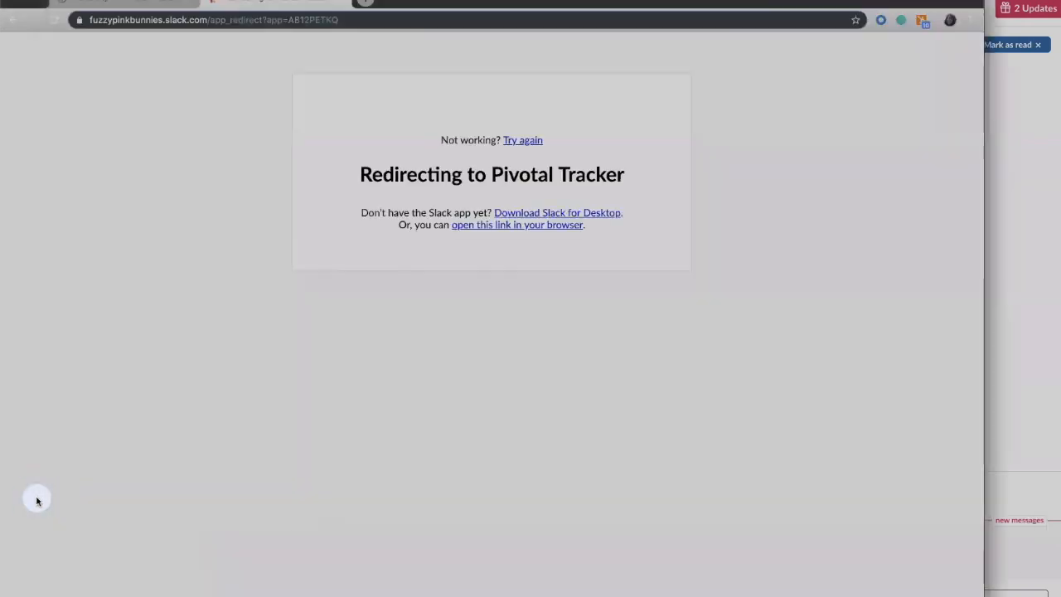
pyautogui.click(114, 2)
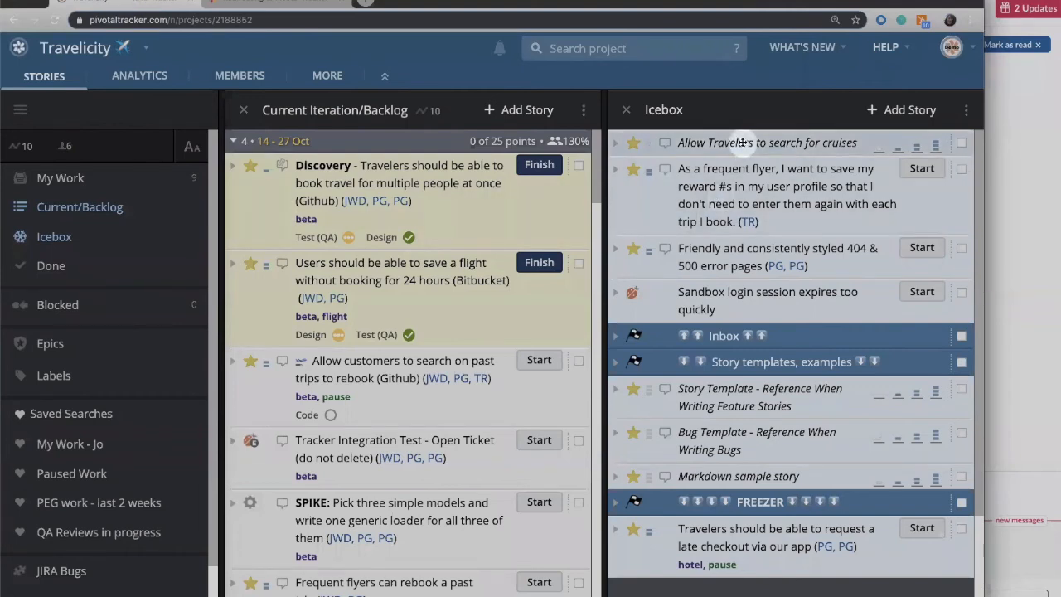
pyautogui.click(615, 148)
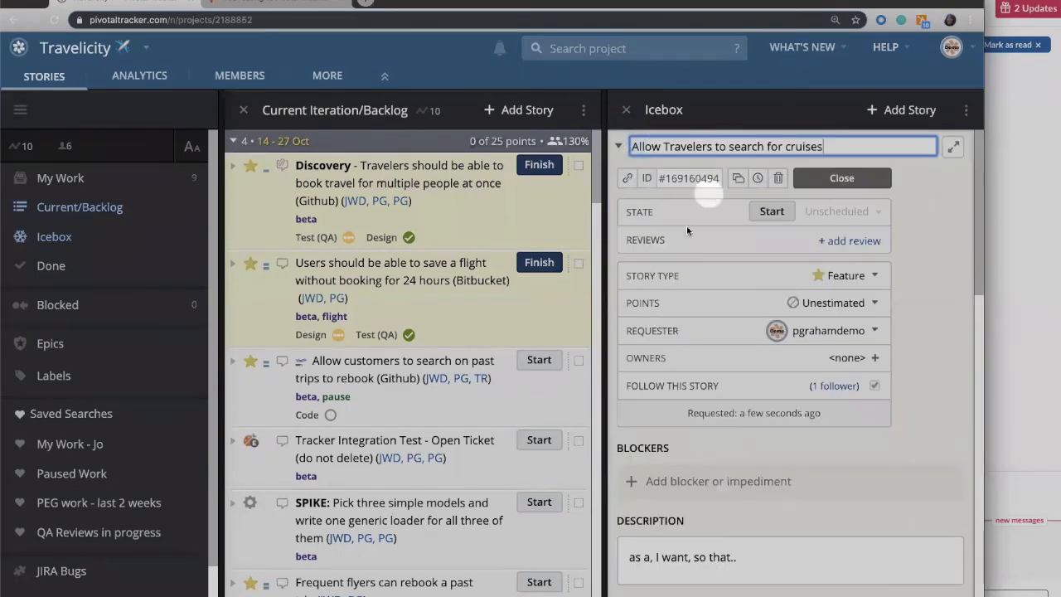
pyautogui.scroll(-5, 692, 349)
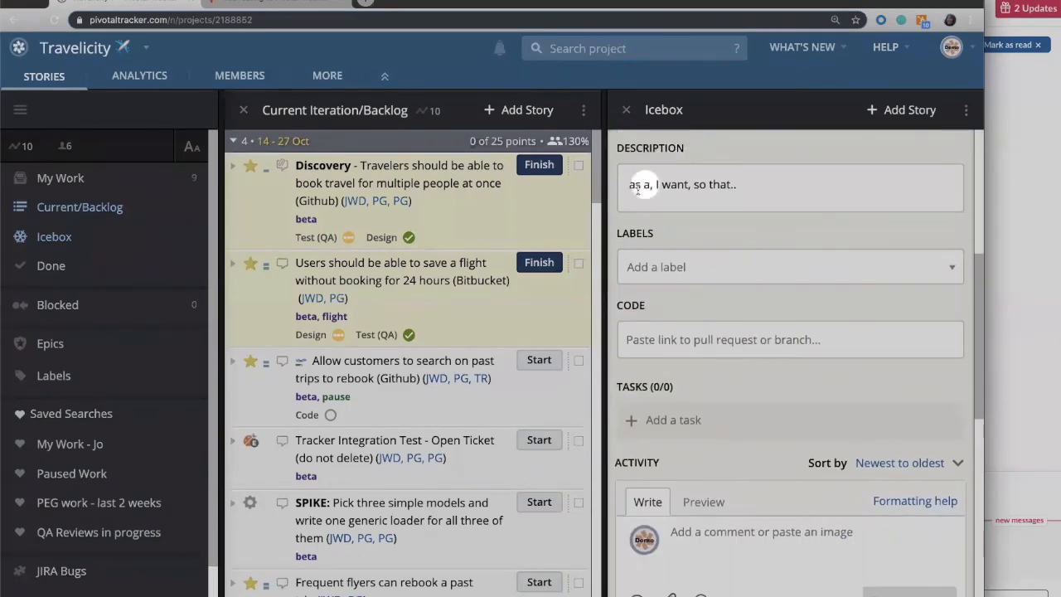
pyautogui.scroll(5, 713, 187)
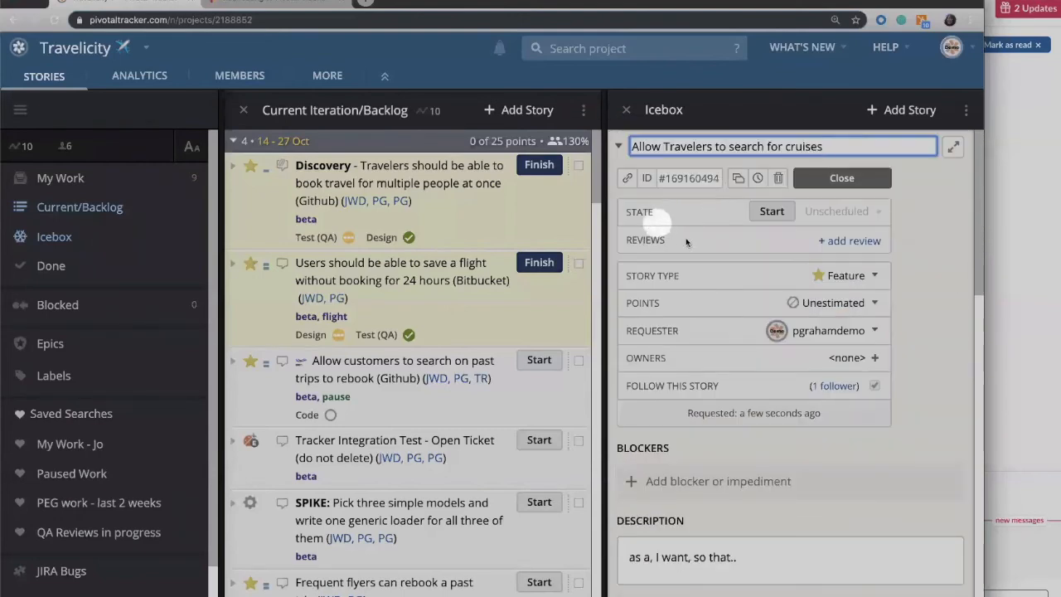
# Copy the cruise search story's ID, collapse the story, and switch back to Slack.
pyautogui.click(646, 178)
pyautogui.click(616, 147)
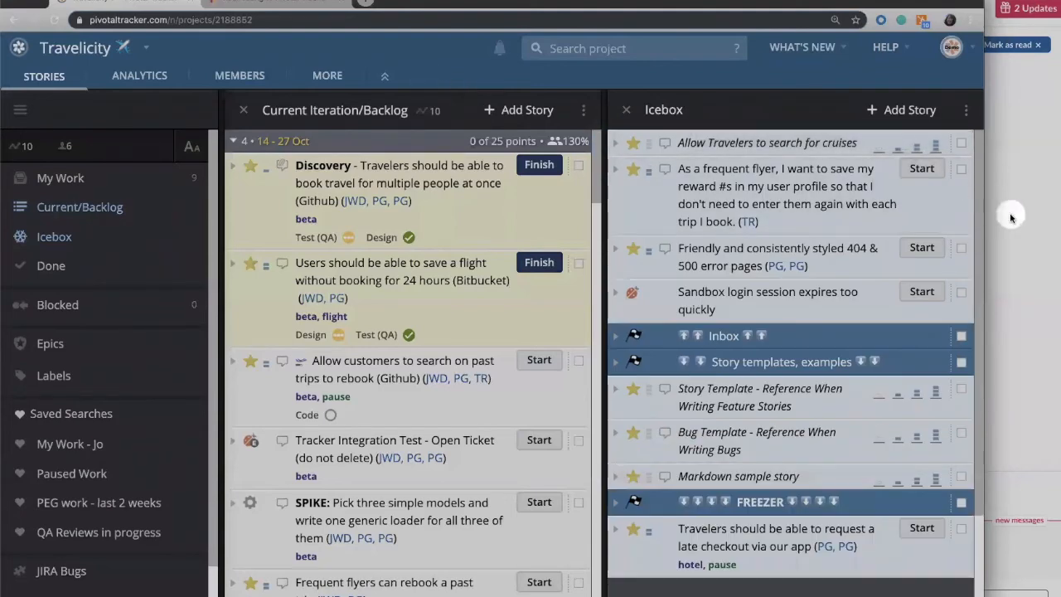
pyautogui.click(1049, 213)
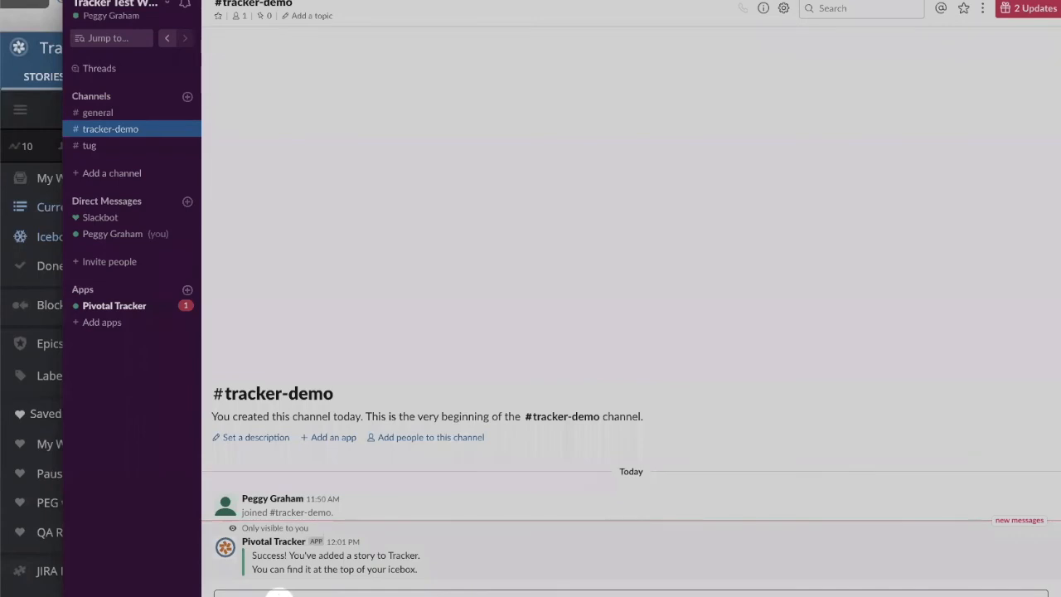
# Share the cruise search story in the tracker-demo channel with the command /tracker story #169160494.
pyautogui.write('/tr')
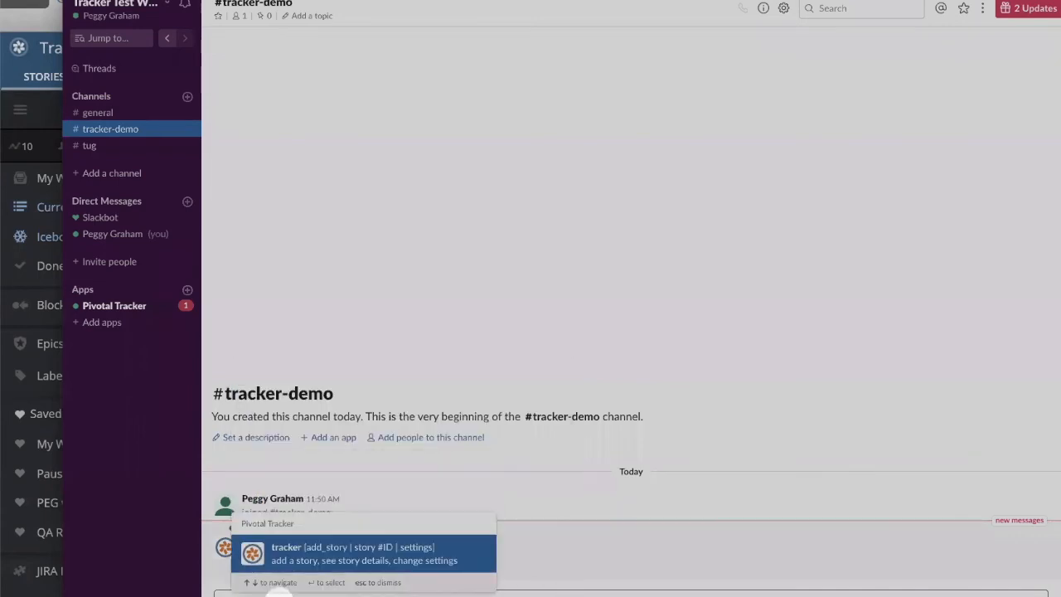
pyautogui.press('Return')
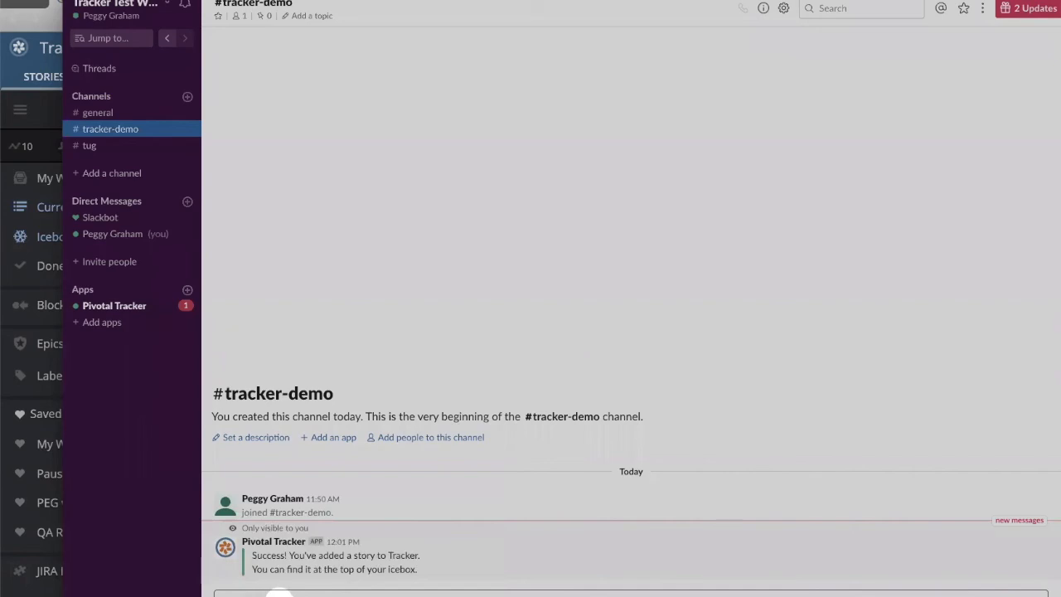
pyautogui.press('Return')
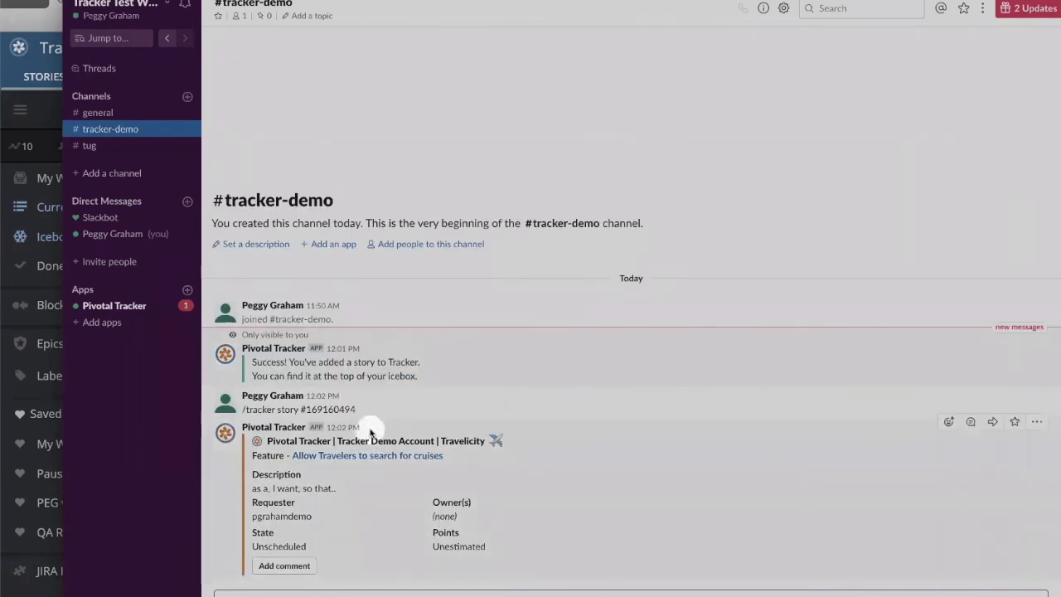
# Post the comment "adding a new comment to my story" on the shared cruise search story.
pyautogui.click(284, 565)
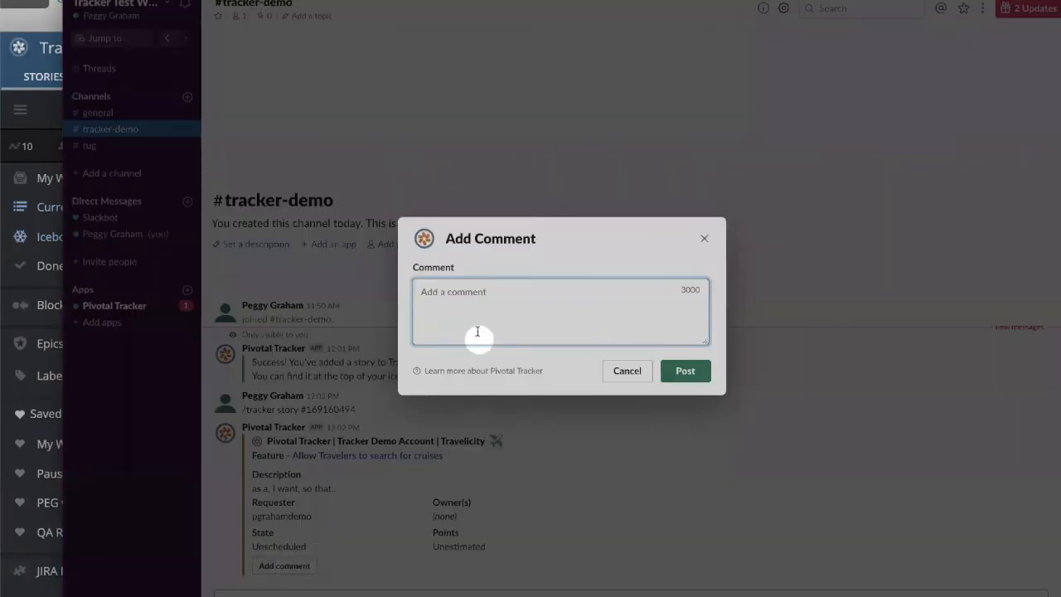
pyautogui.click(476, 308)
pyautogui.write('adding a new ')
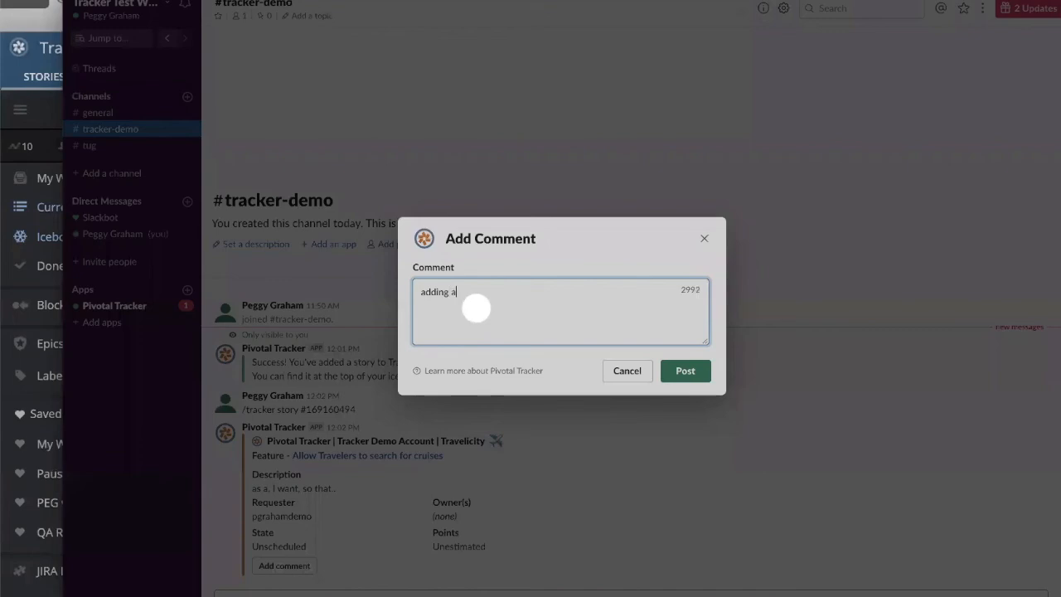
pyautogui.write('comment to my storyt')
pyautogui.click(680, 373)
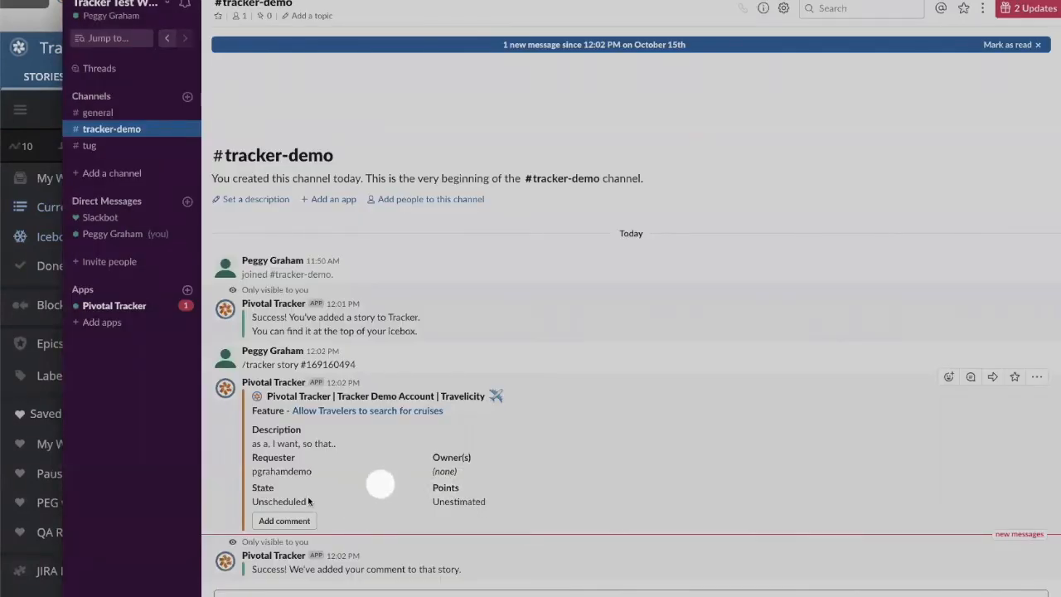
# Switch to Tracker, check the comments on the cruise search story in the Icebox, and switch back to Slack.
pyautogui.click(29, 381)
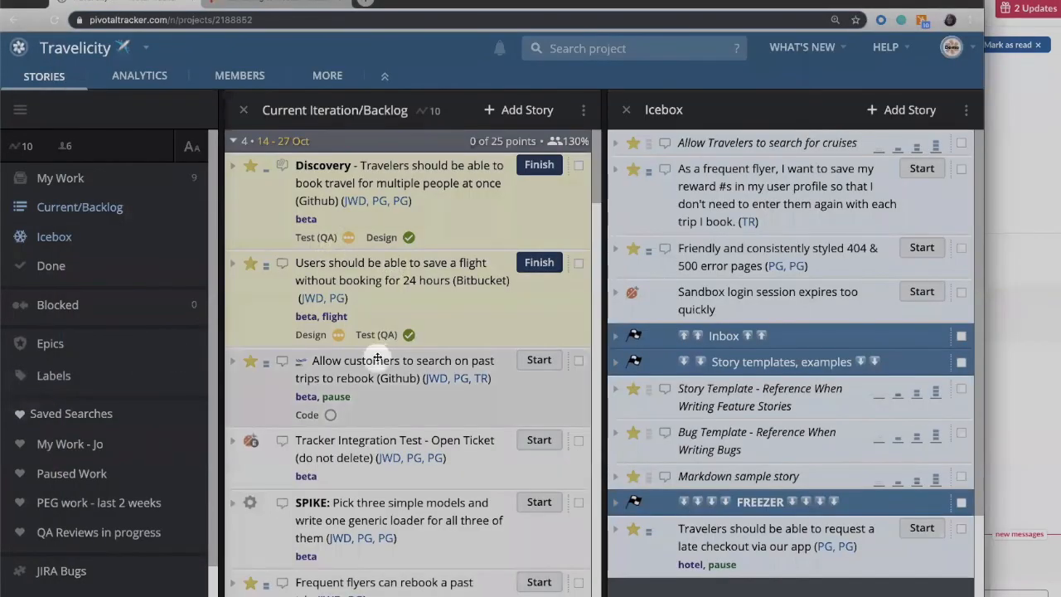
pyautogui.click(617, 143)
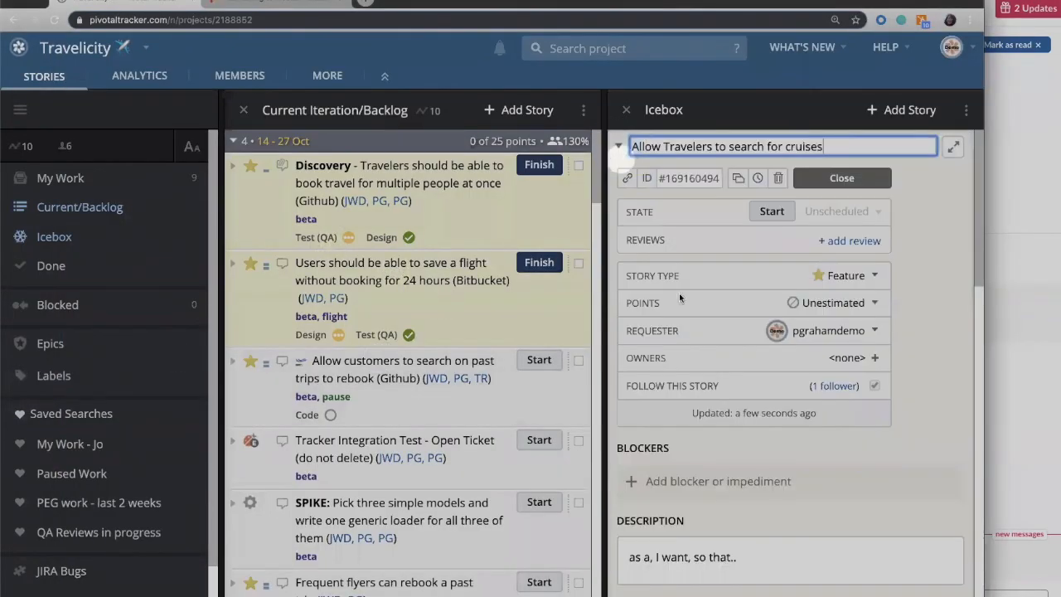
pyautogui.scroll(-2, 675, 281)
pyautogui.scroll(-10, 678, 299)
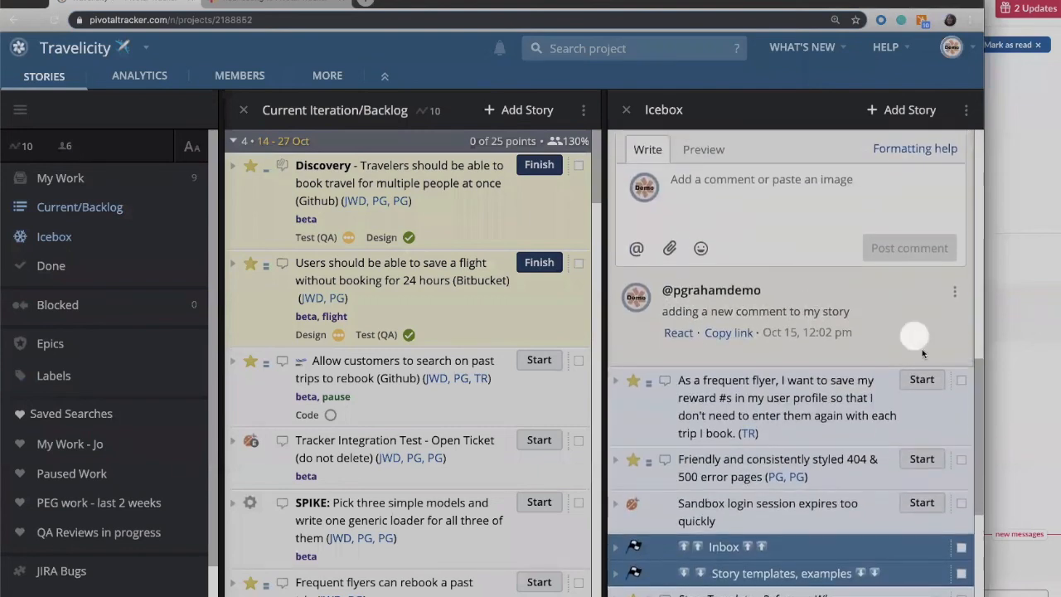
pyautogui.click(1001, 395)
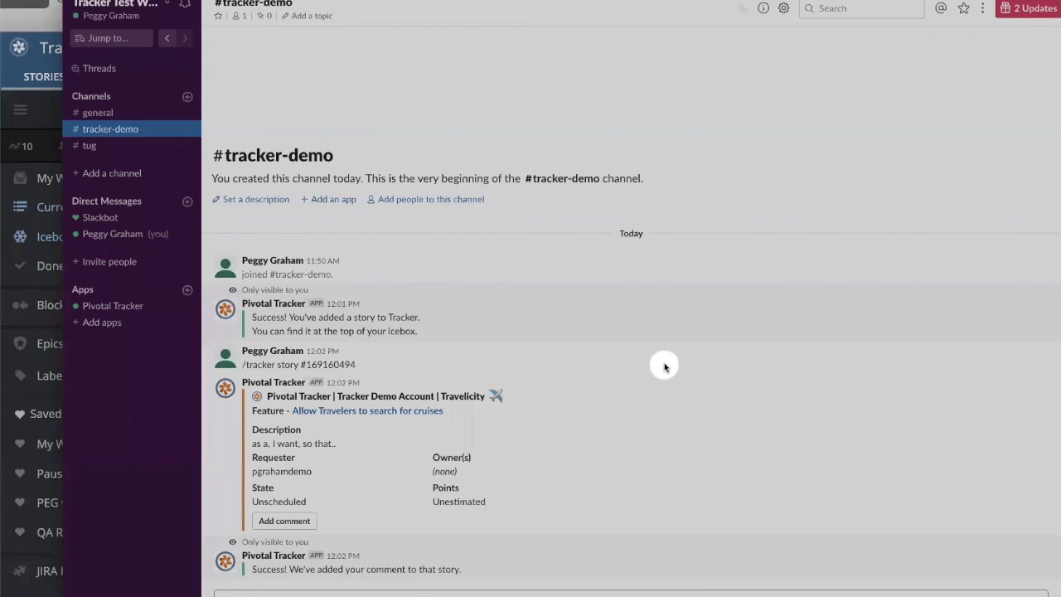